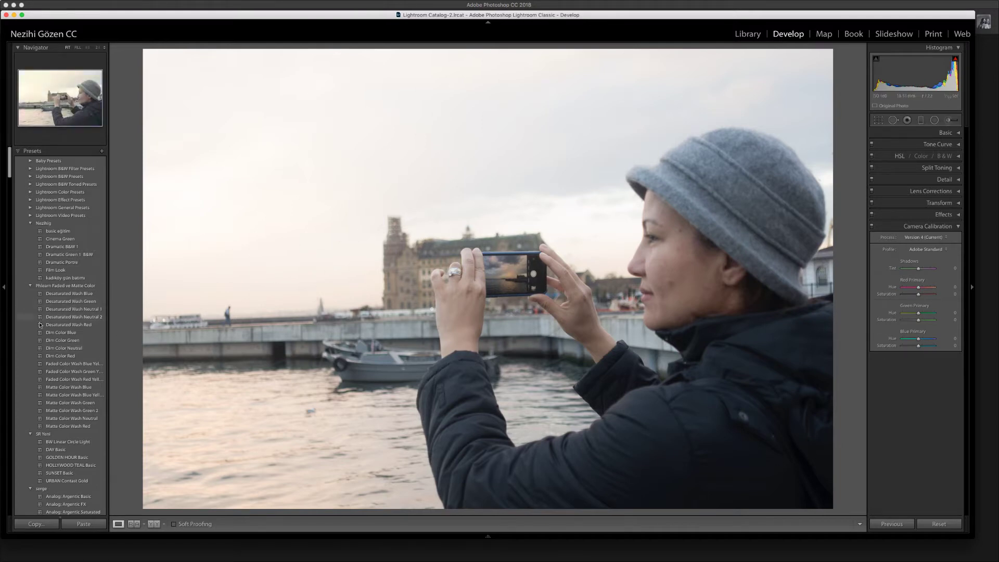
- Find the SR Yeni folder in the Presets panel and apply HOLLYWOOD TEAL Basic to the harbour portrait
scroll(55, 344, "down", 5)
scroll(55, 342, "down", 6)
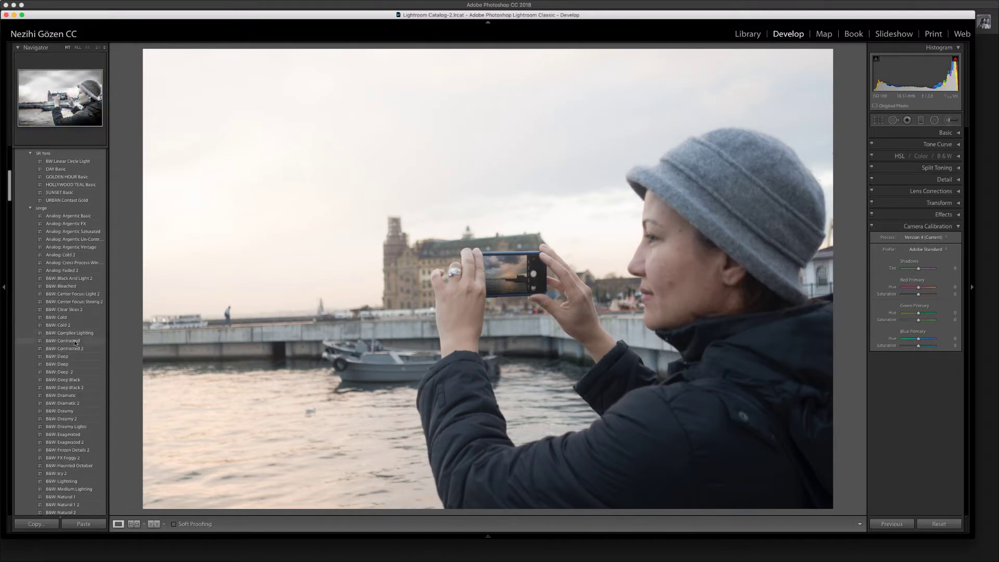
scroll(72, 366, "down", 5)
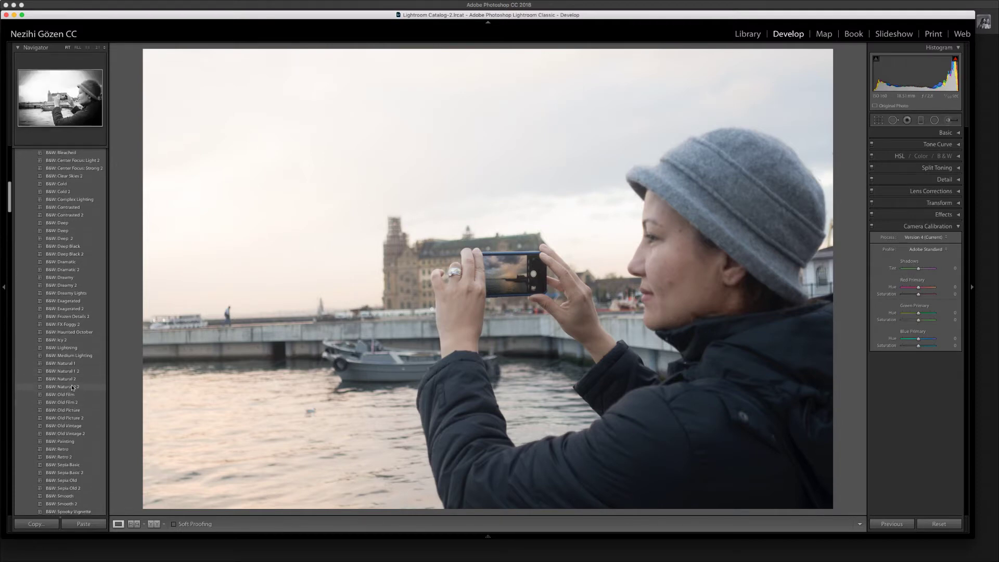
scroll(73, 286, "up", 3)
scroll(73, 286, "up", 3)
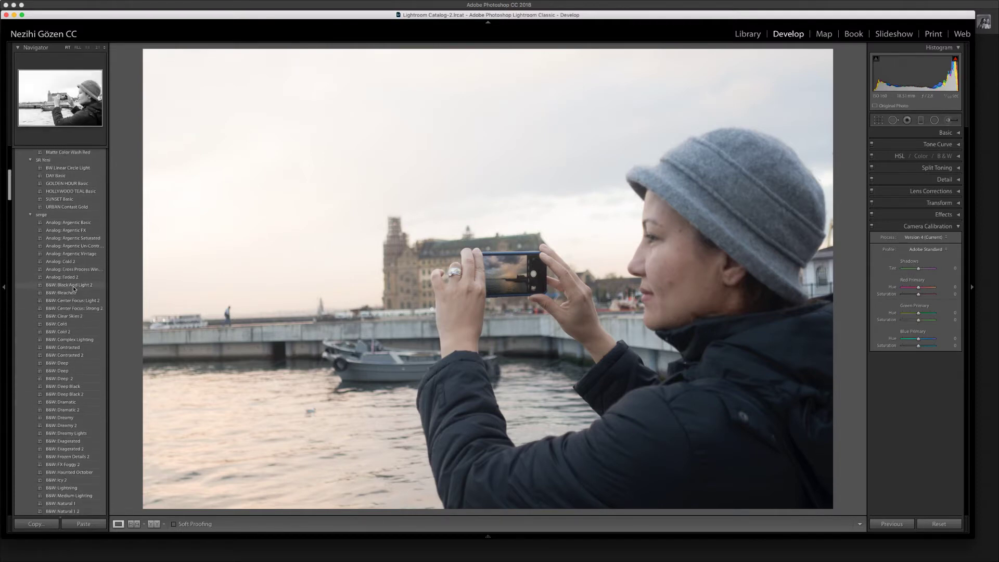
scroll(73, 286, "up", 2)
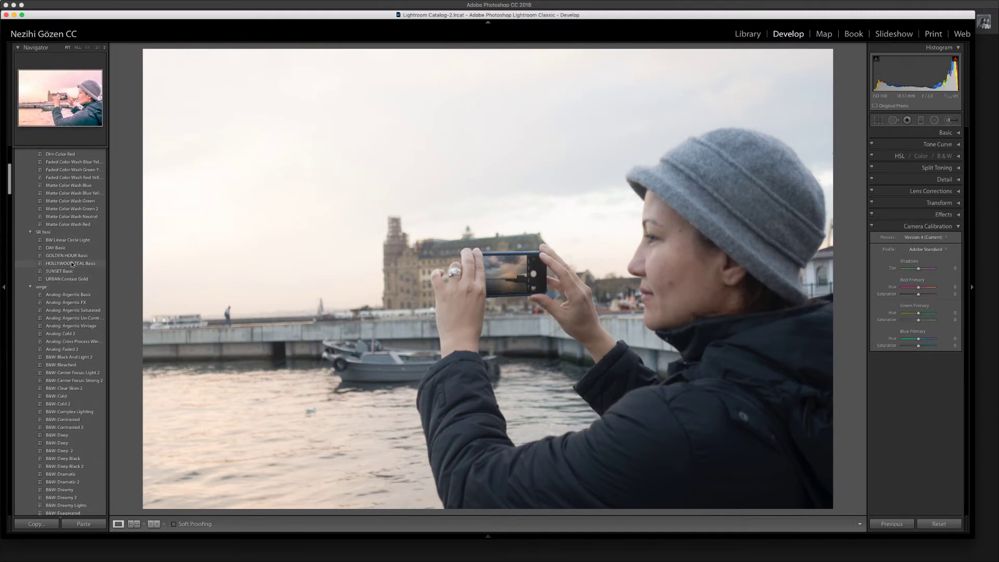
left_click(71, 263)
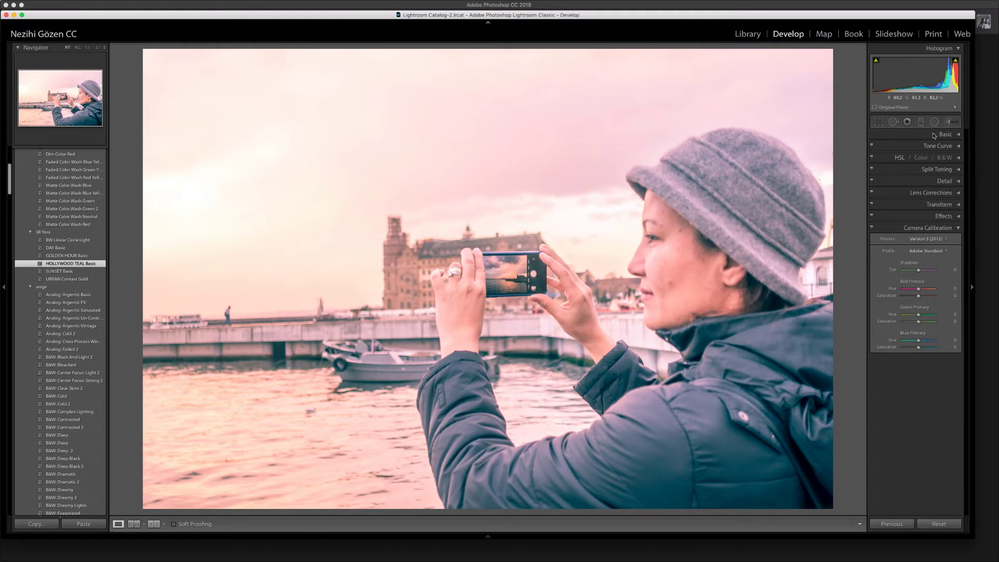
- Expand the Basic, Tone Curve and HSL/Color panels to show the teal preset's values
left_click(914, 137)
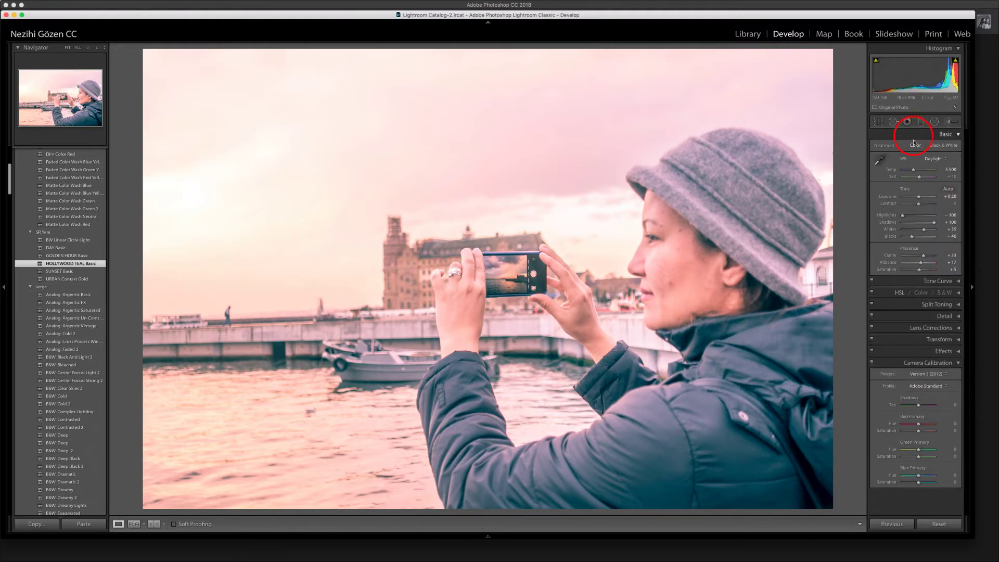
left_click(904, 281)
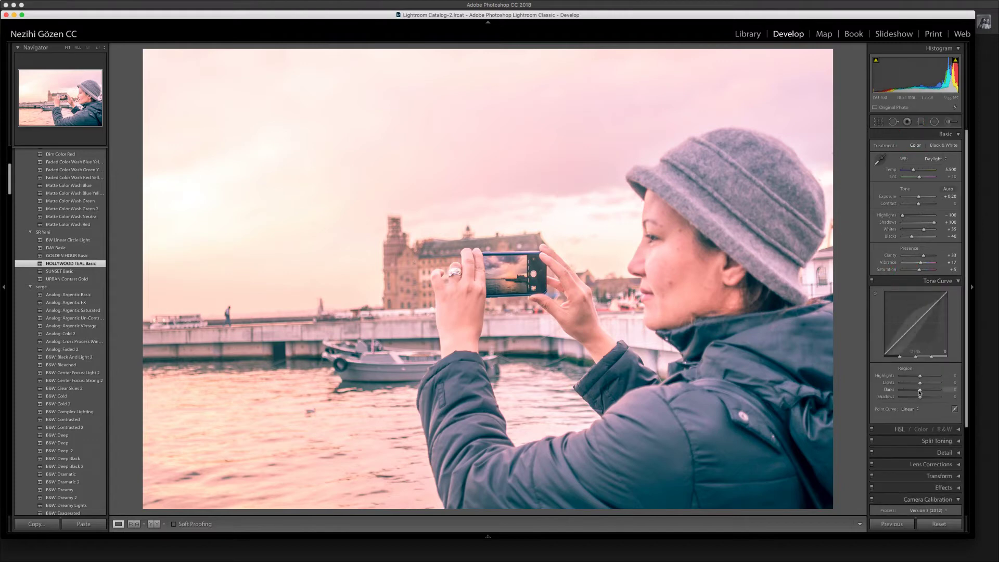
left_click(901, 430)
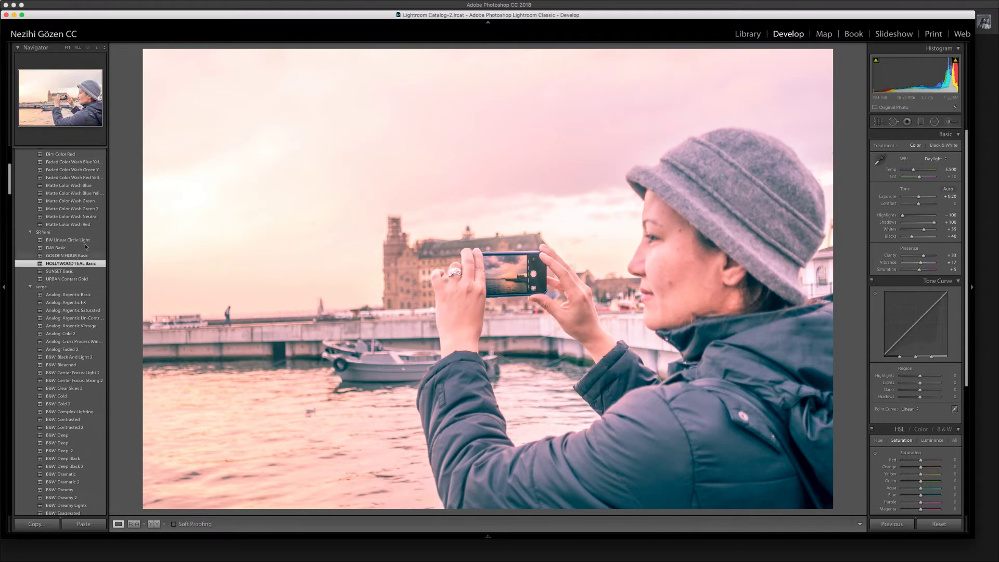
- Open the photo in Photoshop as a smart object and show its layer's Camera Raw settings
right_click(404, 146)
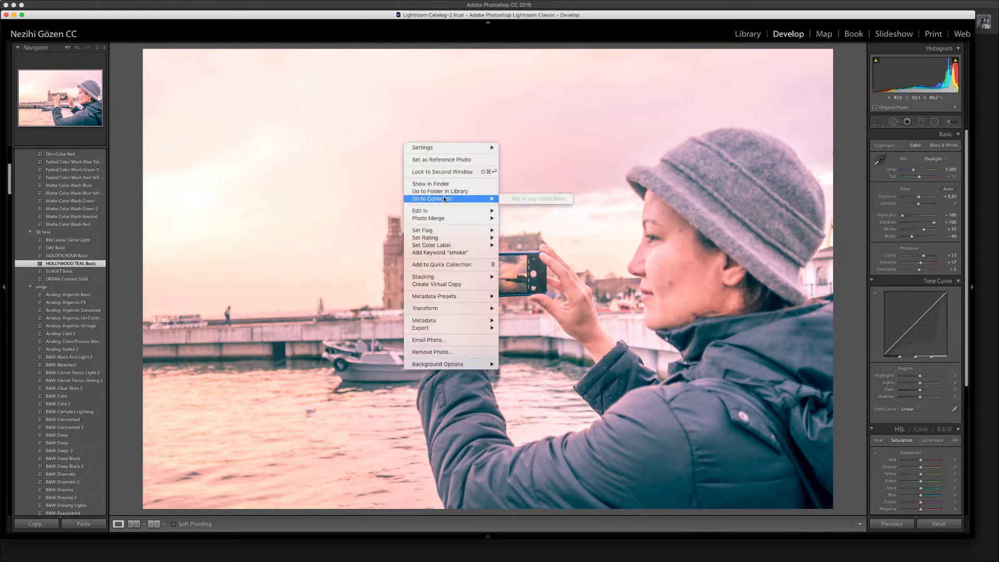
mouse_move(451, 211)
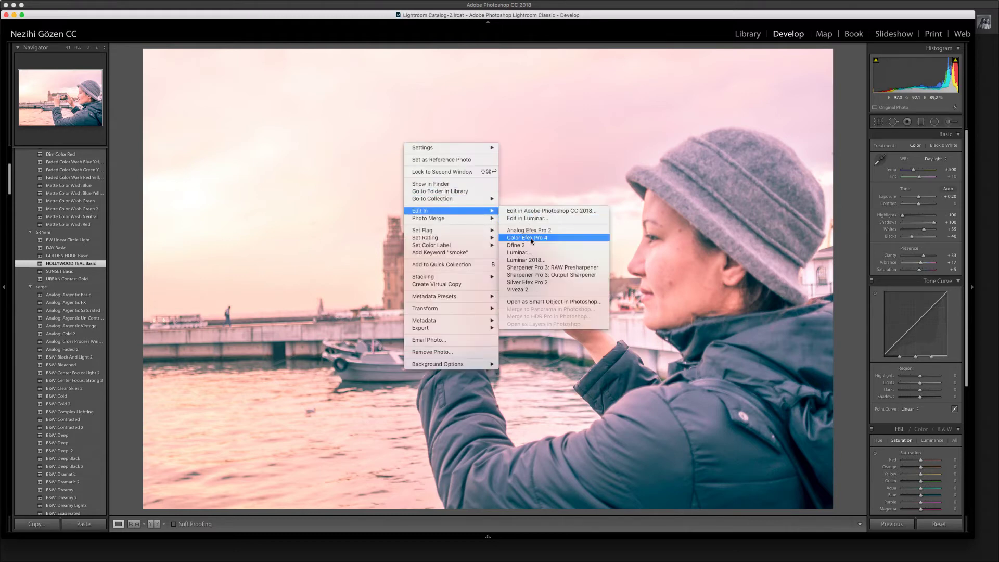
left_click(545, 302)
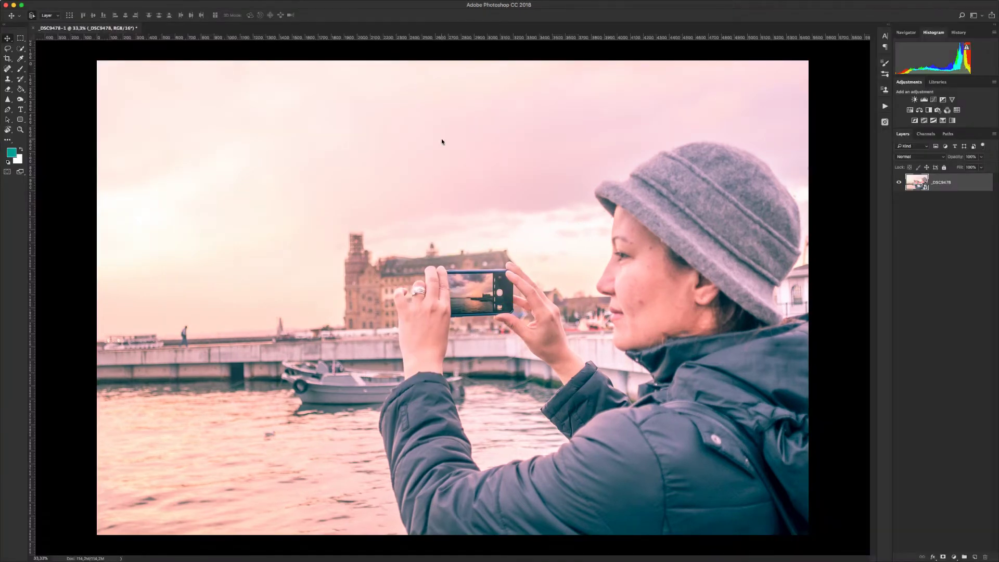
double_click(924, 189)
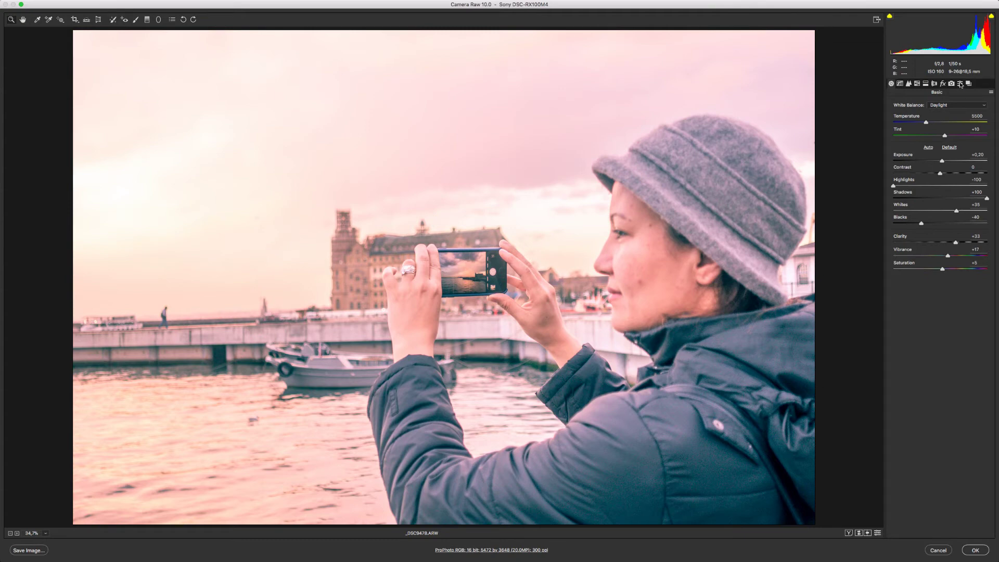
- Save the current Camera Raw settings as preset 'TEAL BASIC', then cancel out of Camera Raw
left_click(961, 84)
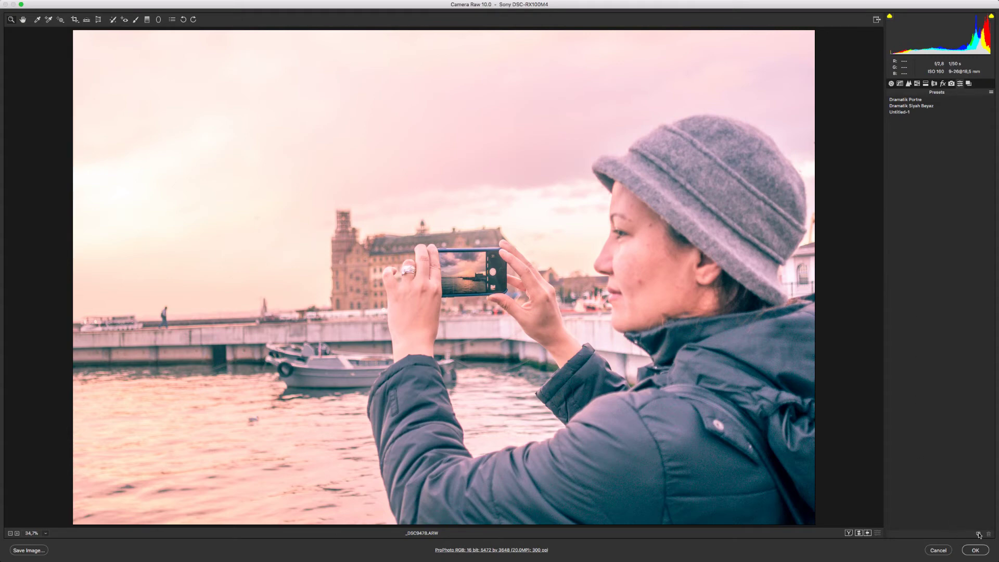
left_click(979, 535)
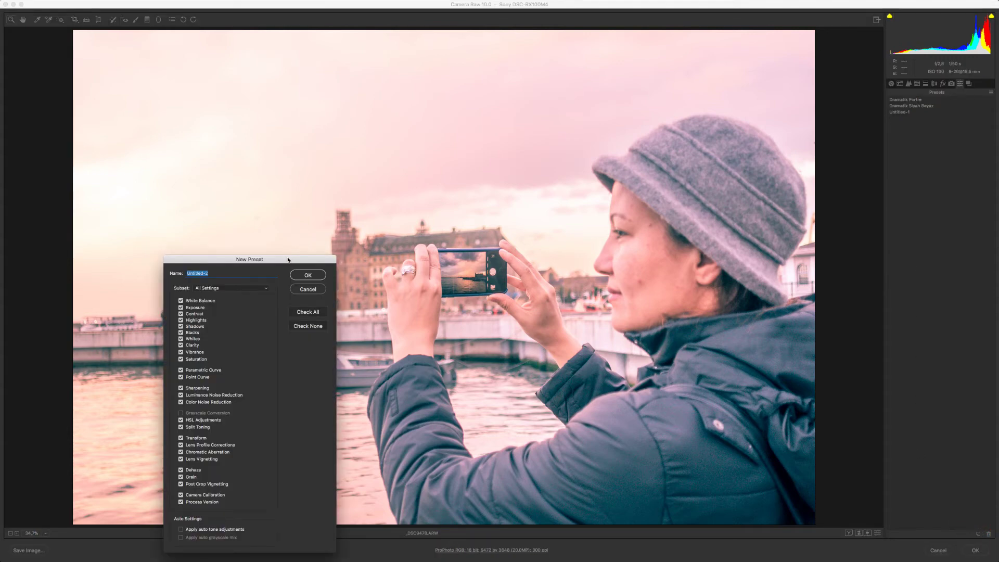
left_click_drag(287, 260, 397, 148)
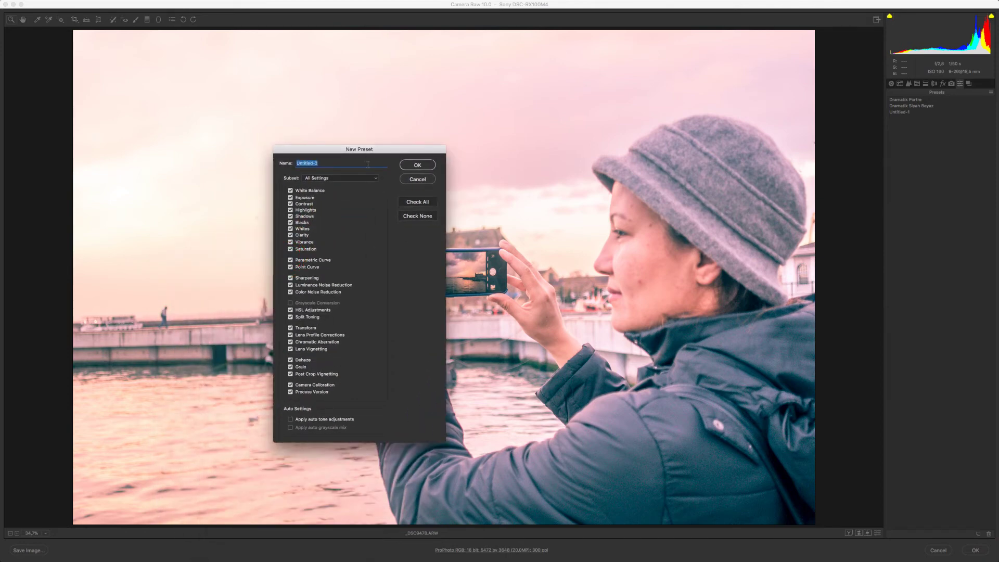
type("T")
type("EAL BA")
type("SIC")
left_click(417, 165)
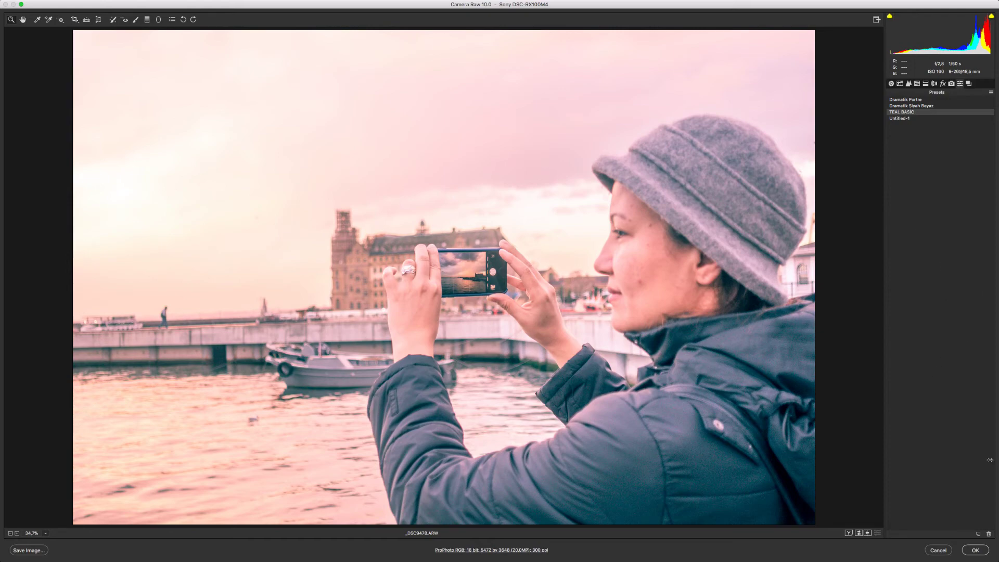
left_click(938, 550)
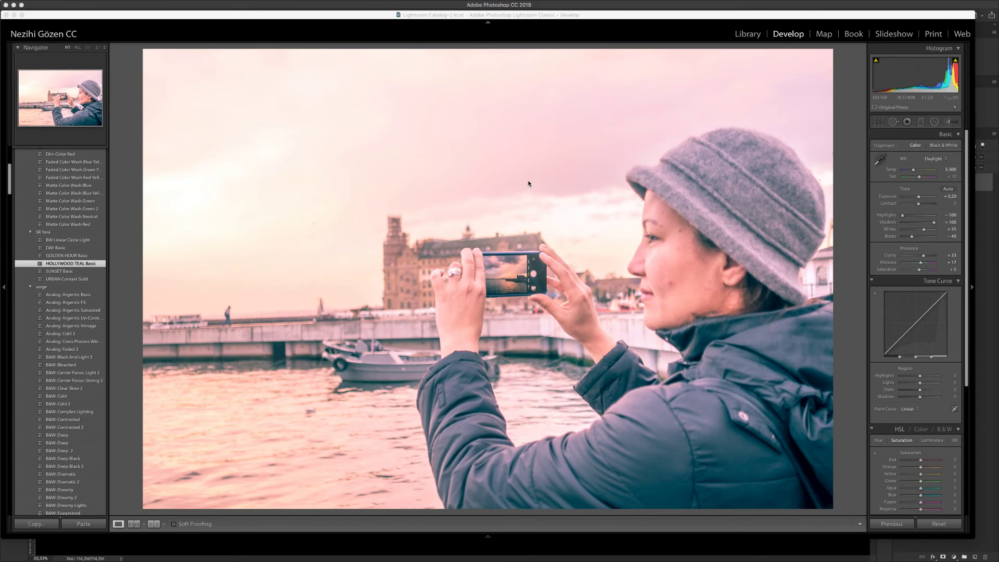
- Apply URBAN Contrast Gold, then open the photo as a Photoshop smart object in Camera Raw
left_click(73, 280)
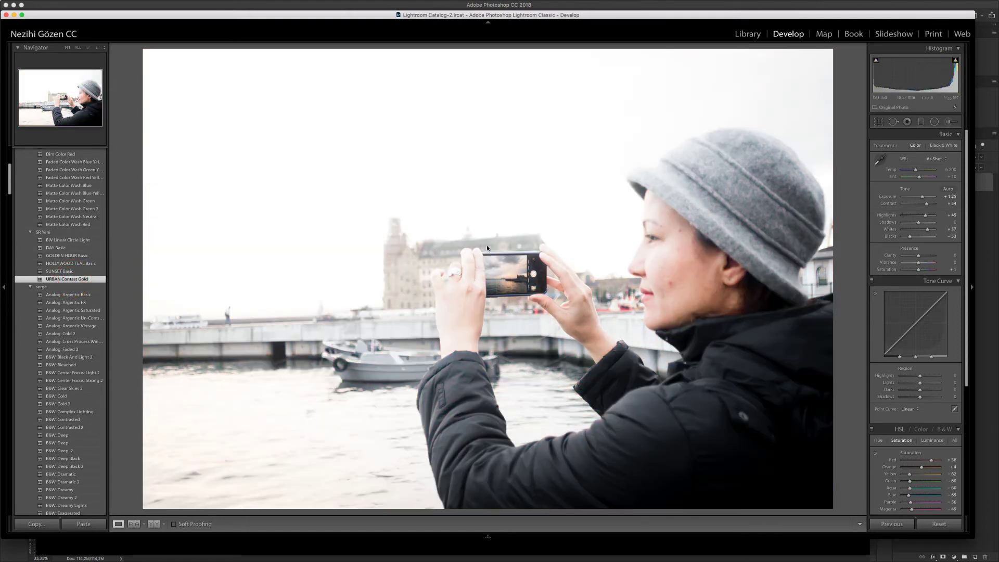
right_click(496, 146)
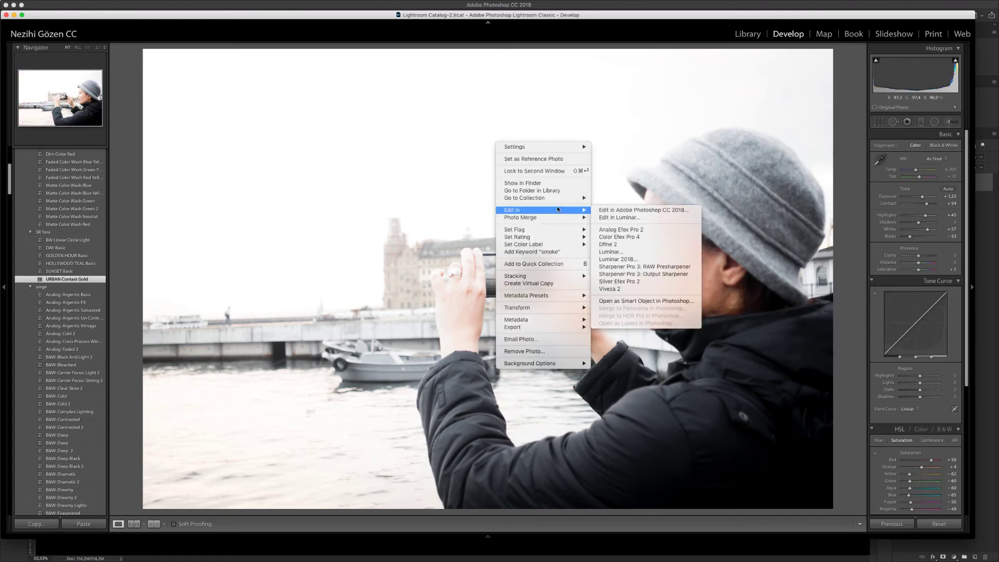
mouse_move(513, 210)
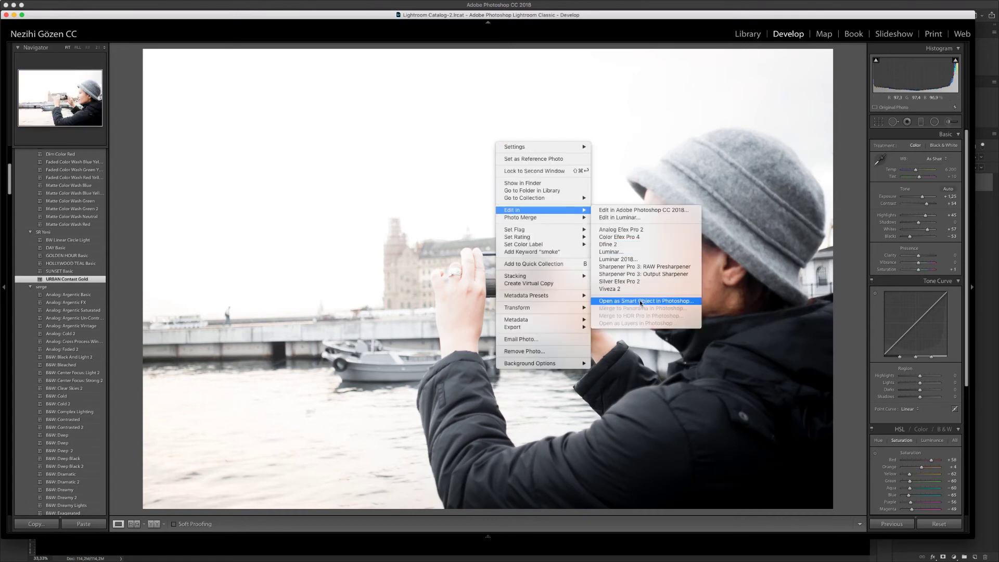
left_click(641, 301)
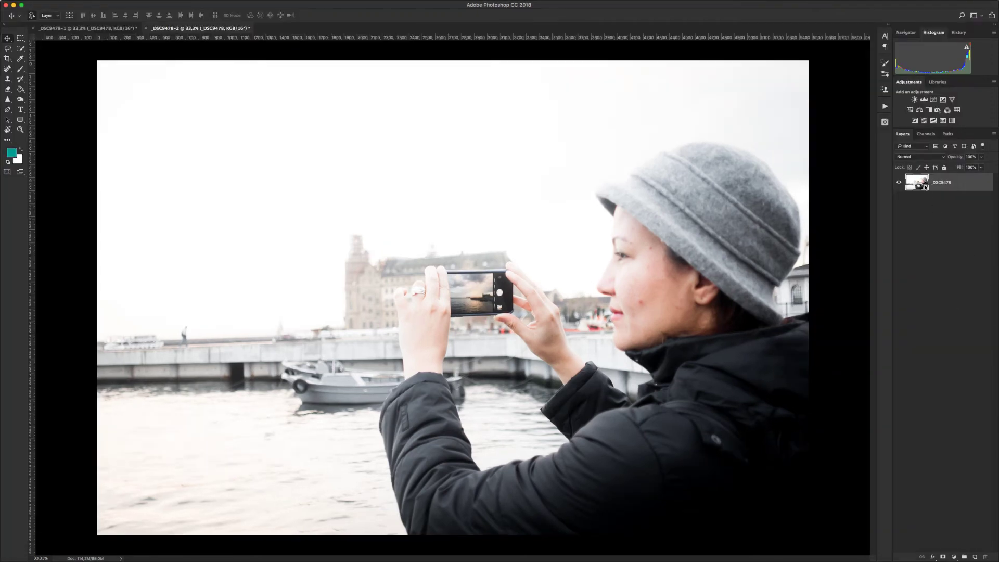
double_click(926, 187)
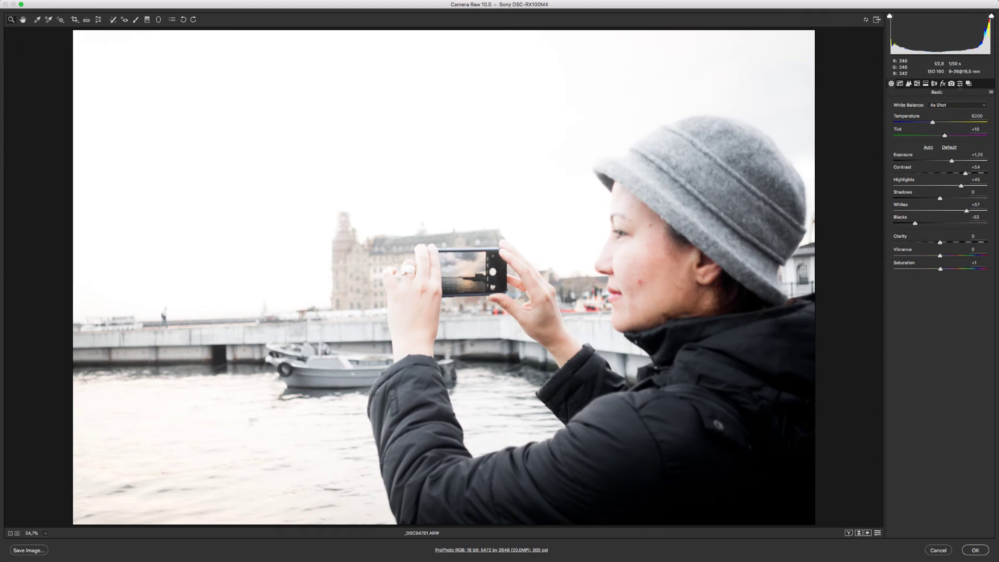
- Save the URBAN Contrast Gold settings as Camera Raw preset 'contrast' and select TEAL BASIC in the list
left_click(961, 83)
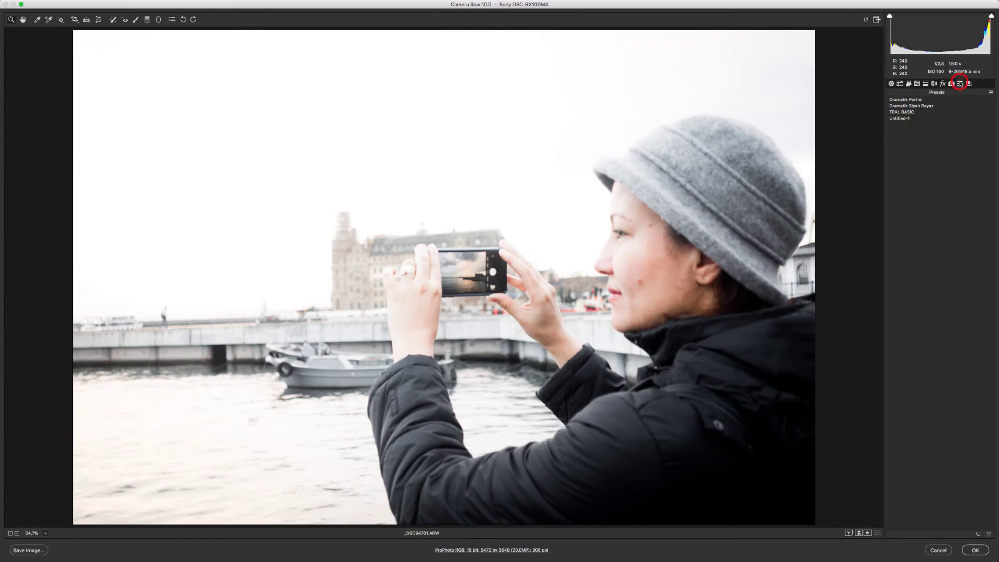
left_click(978, 534)
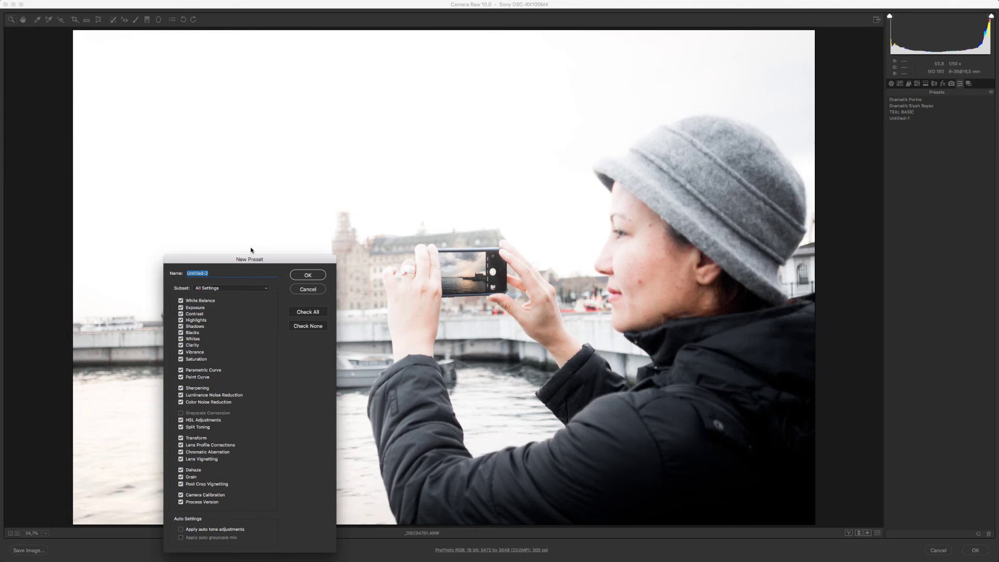
type("contrast")
left_click(303, 274)
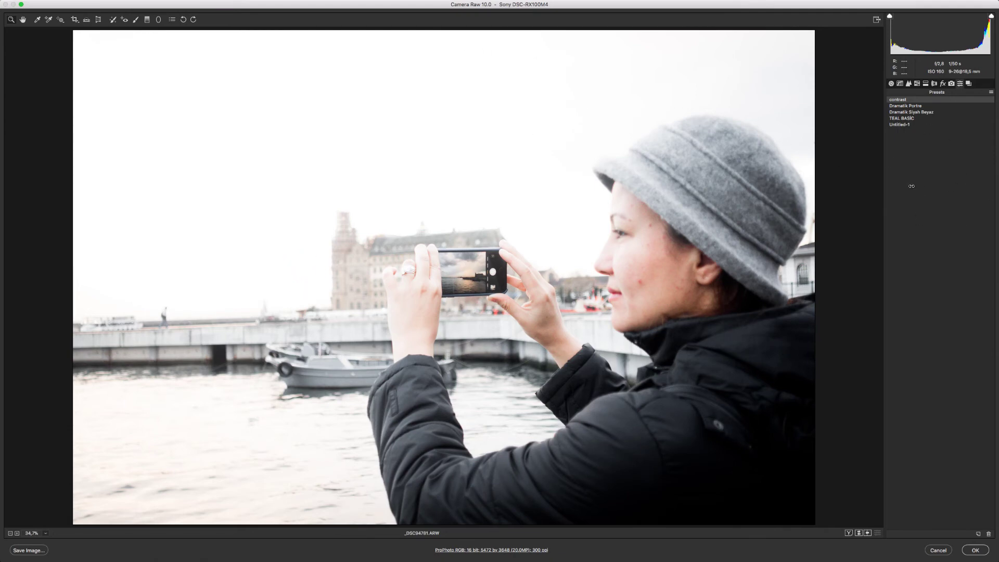
left_click(908, 118)
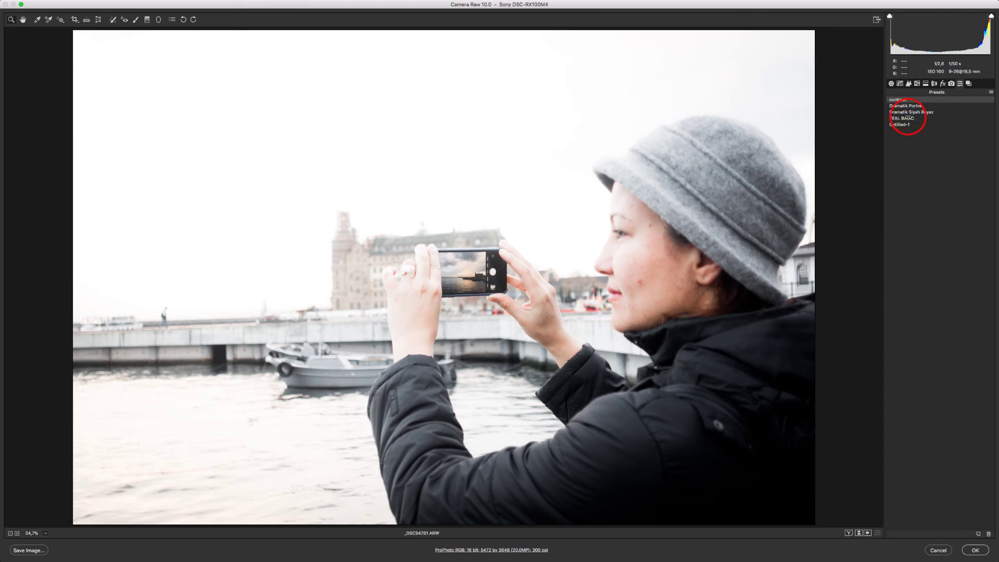